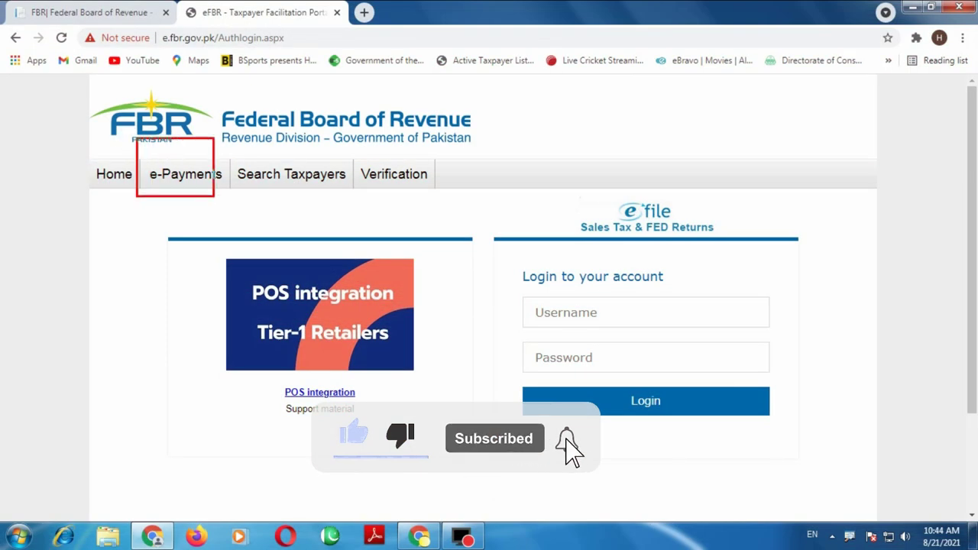
- Open the Income Tax e-payment form and look over its sections
left_click(181, 177)
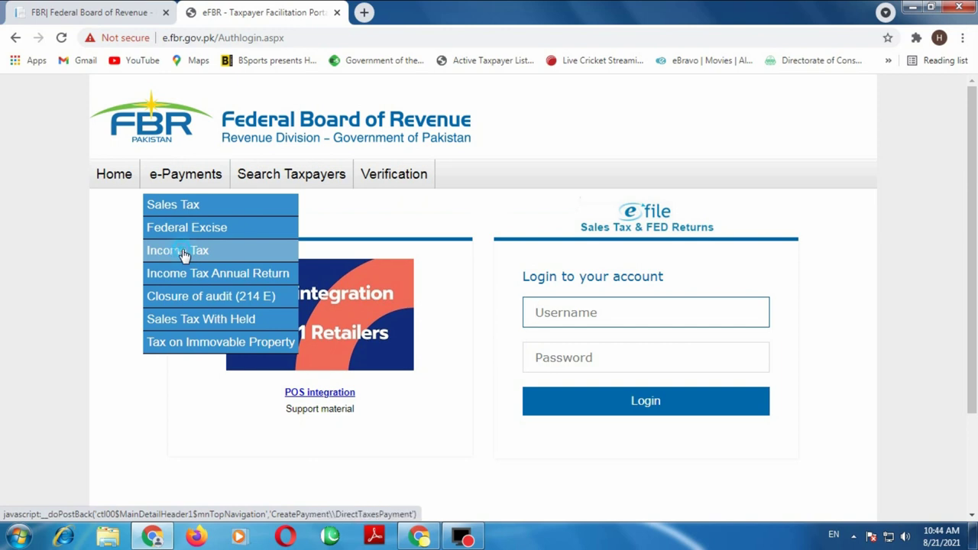
left_click(183, 255)
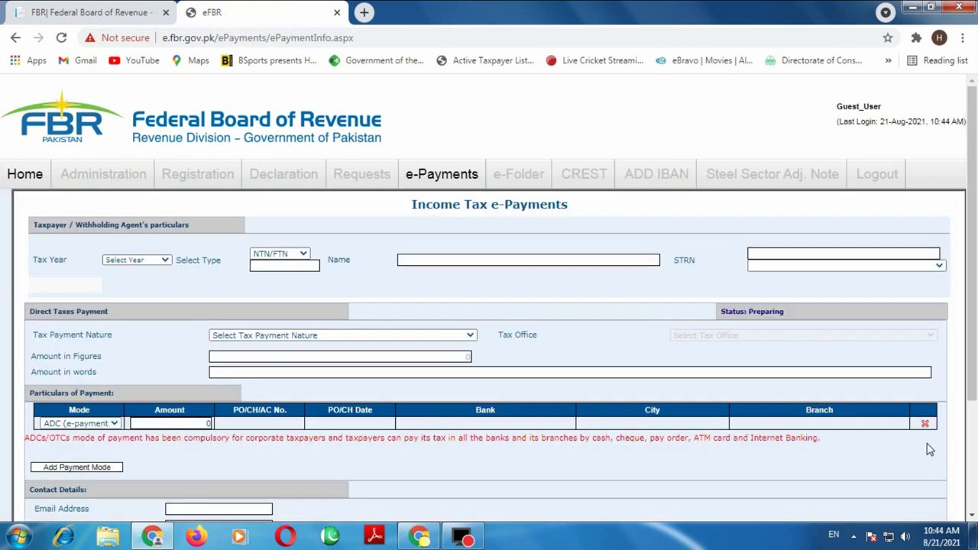
scroll(907, 418, "down", 2)
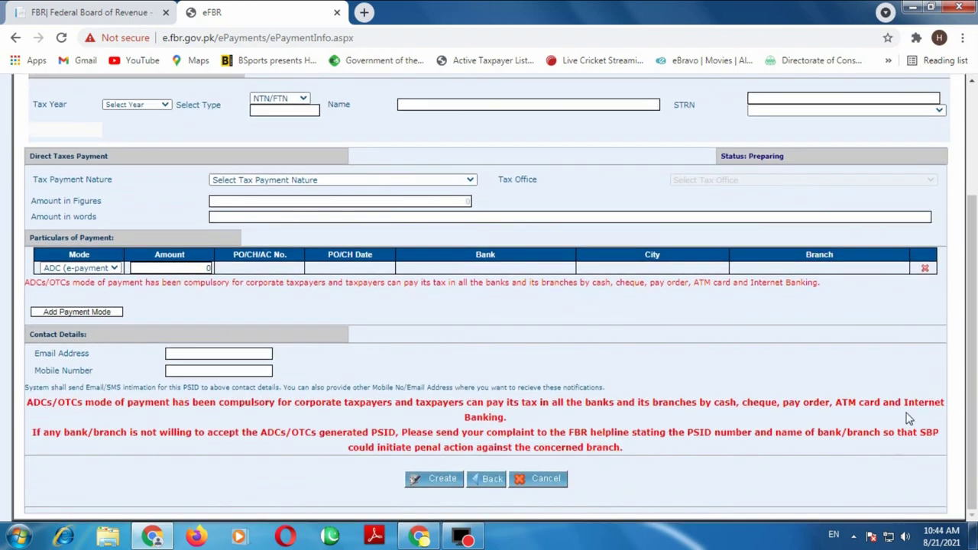
scroll(907, 418, "up", 2)
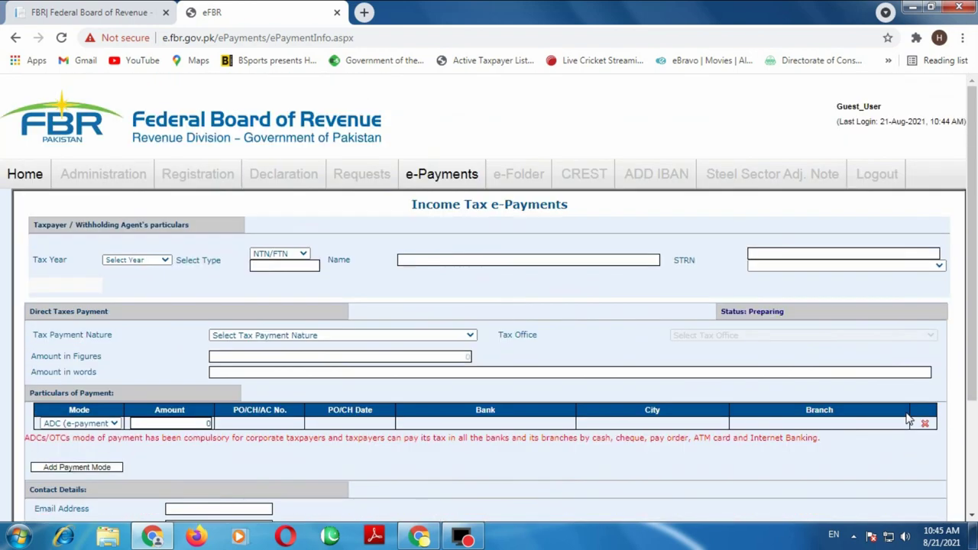
scroll(157, 253, "down", 1)
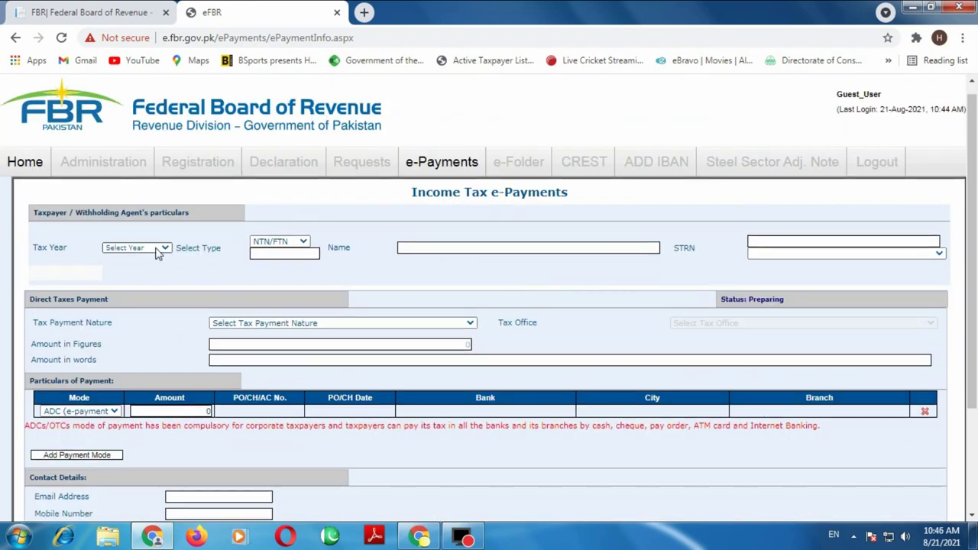
- Set the tax year to 2020 and the taxpayer's identification type to CNIC
left_click(157, 253)
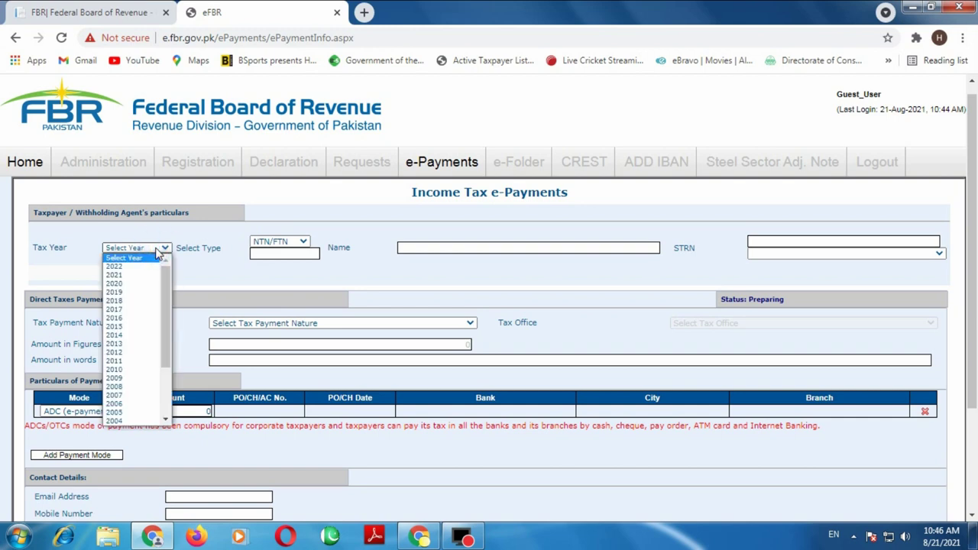
left_click(122, 286)
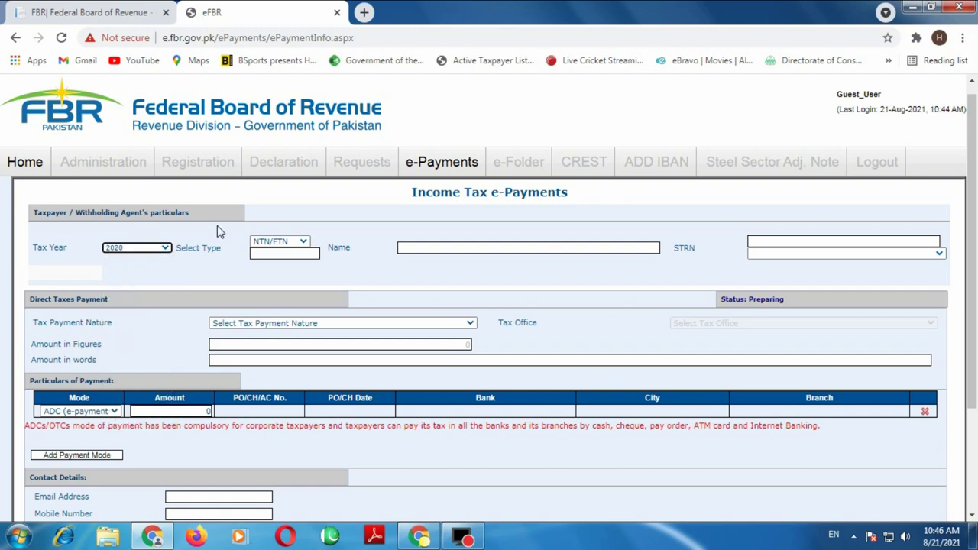
left_click(296, 257)
left_click(297, 243)
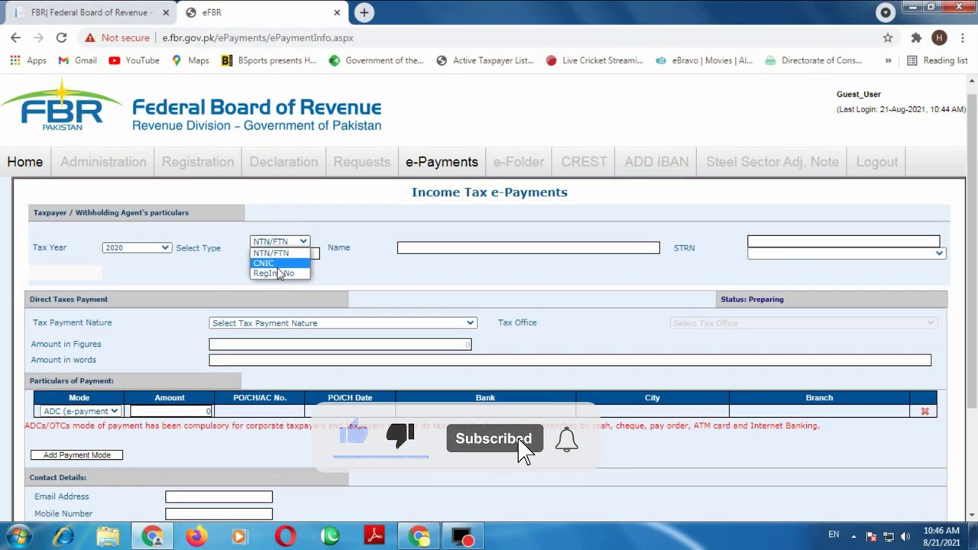
left_click(273, 265)
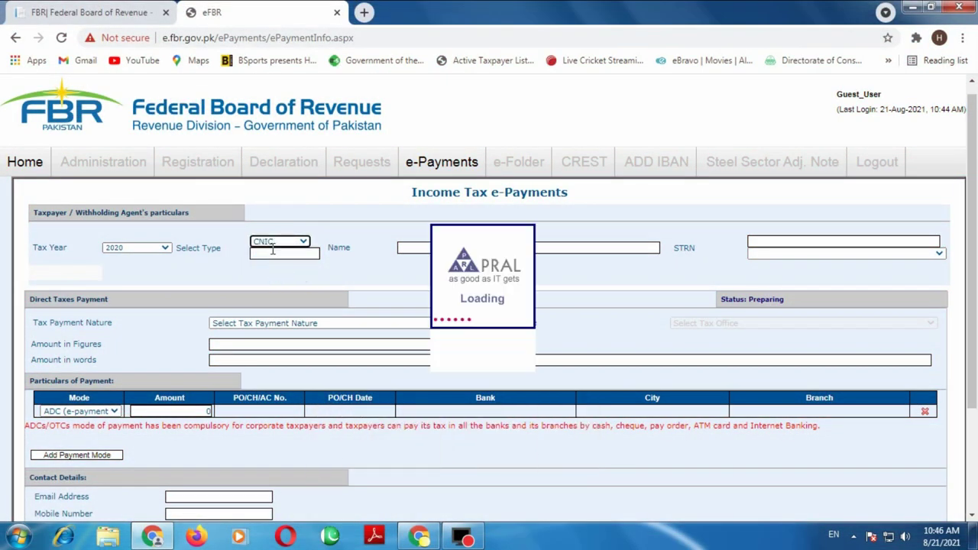
- Paste the taxpayer's identification number under the CNIC type and load the matching taxpayer's particulars
left_click(293, 252)
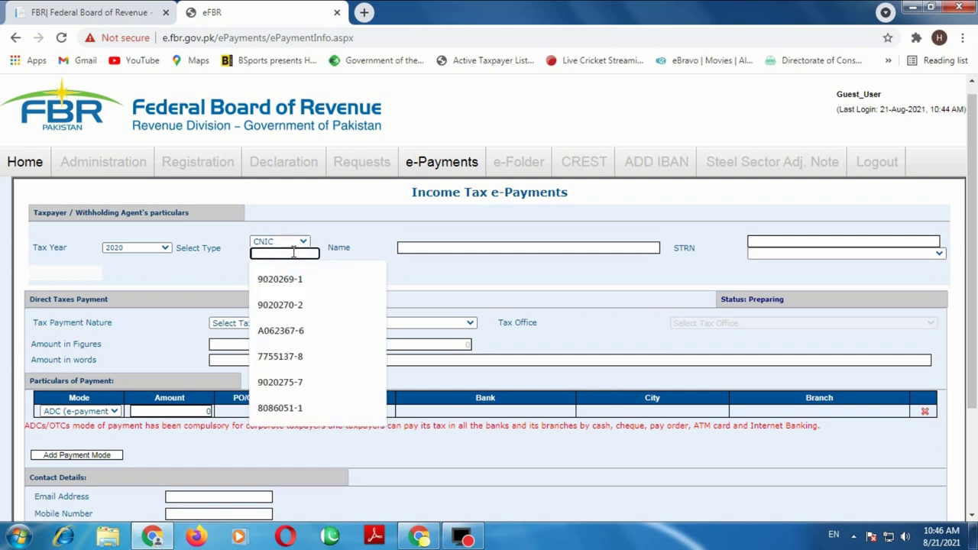
key("ctrl+v")
left_click(373, 265)
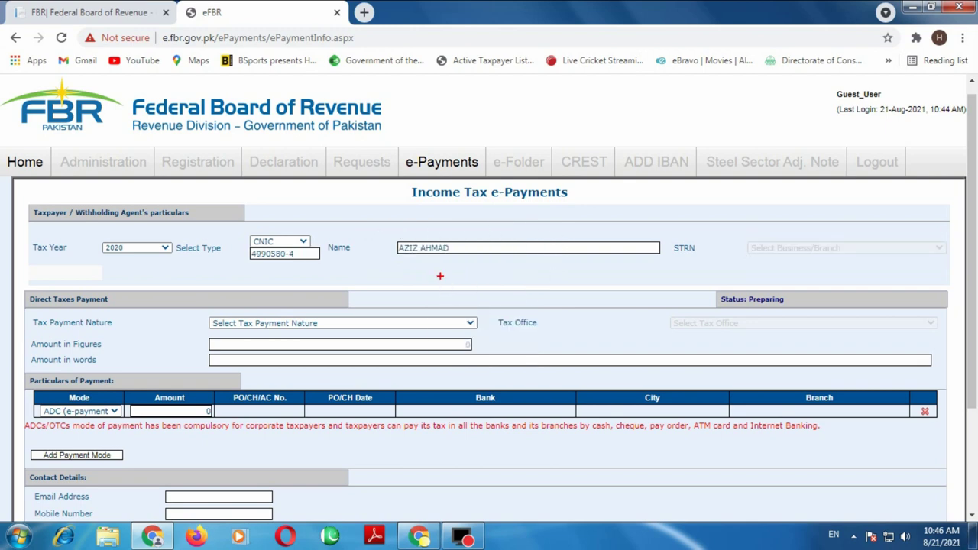
mouse_move(389, 236)
left_mouse_down()
mouse_move(440, 257)
mouse_move(666, 262)
left_mouse_up()
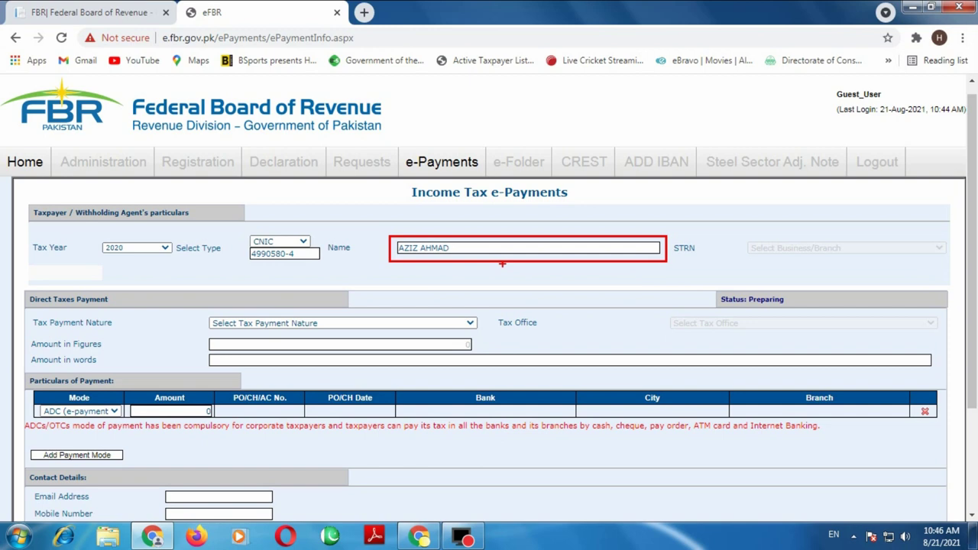
key("Escape")
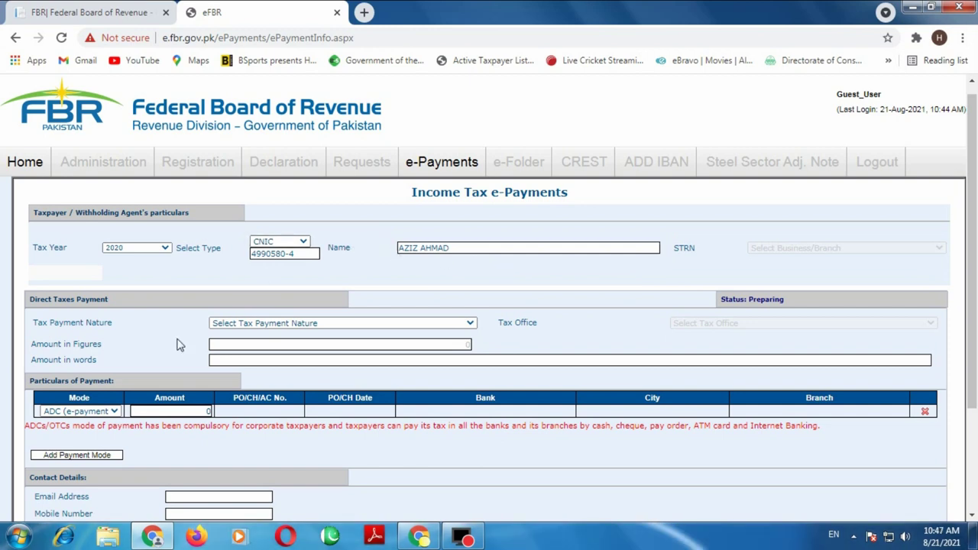
- Set the tax payment nature to Misc. and the payment section to 920601 - 182(A) - Surcharge for ATL
scroll(155, 334, "down", 1)
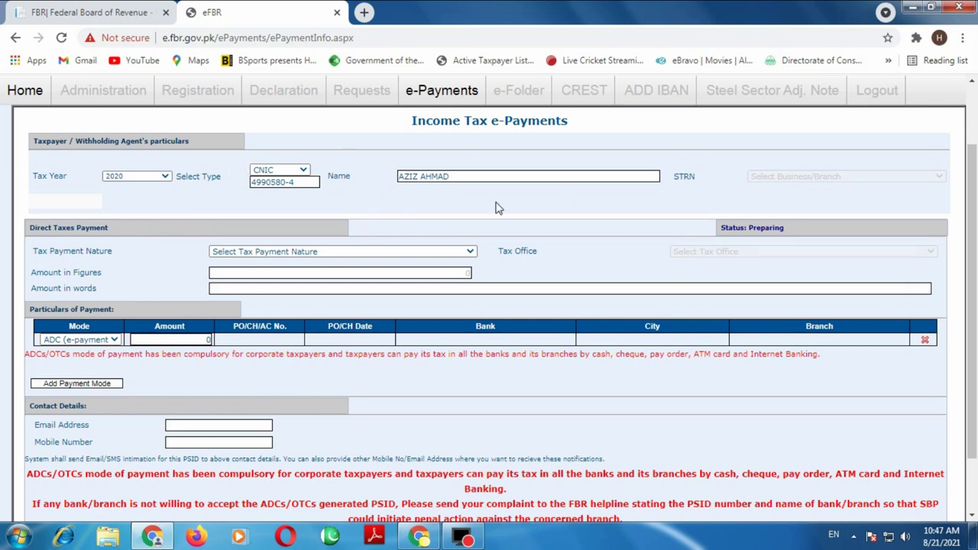
left_click(305, 252)
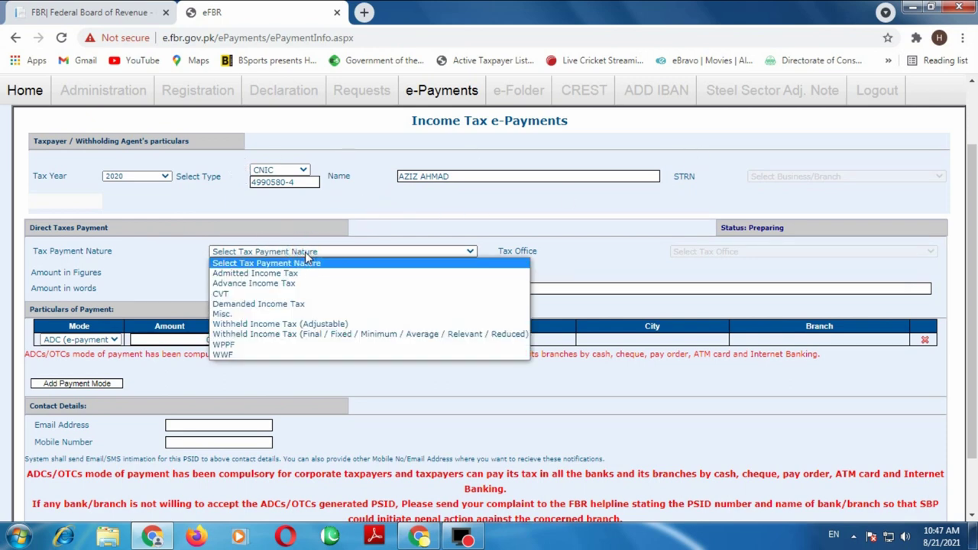
left_click(222, 315)
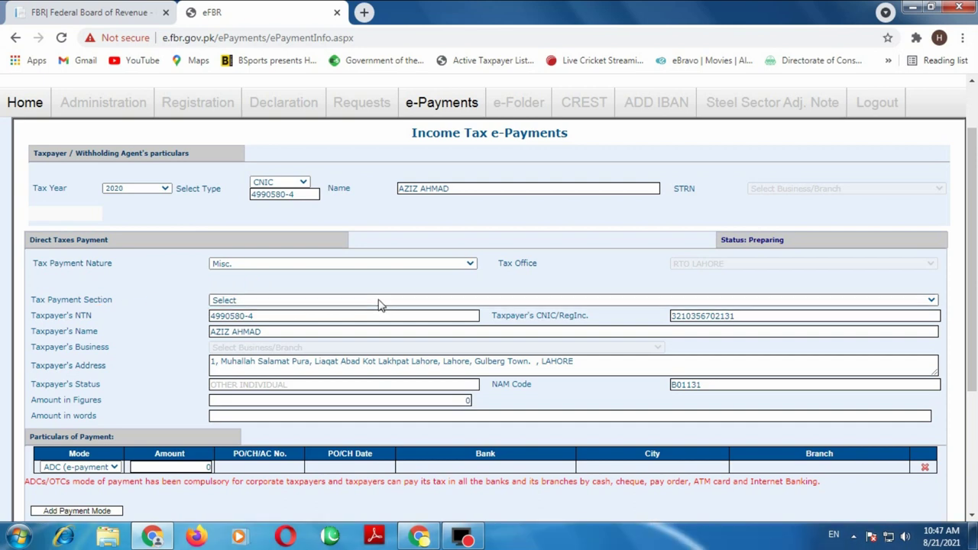
left_click(923, 300)
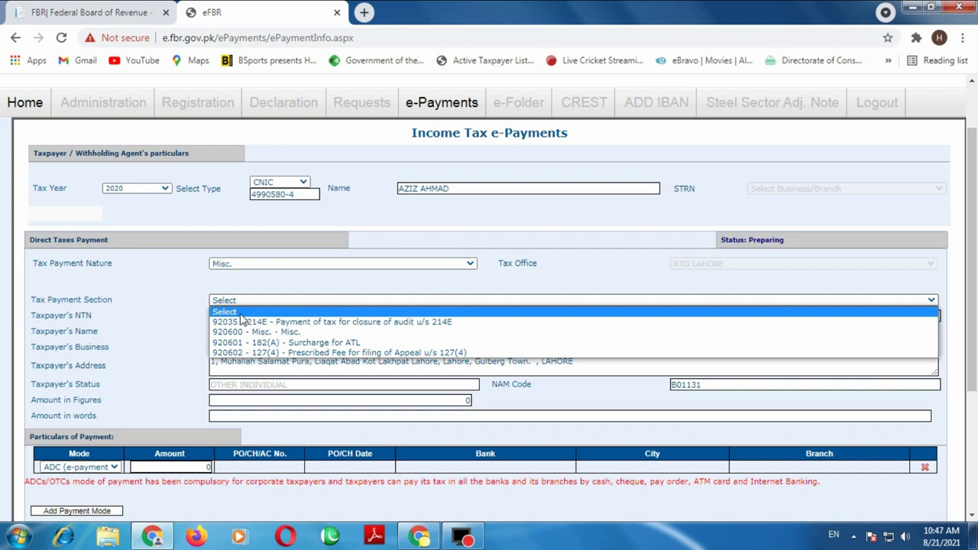
left_click(326, 343)
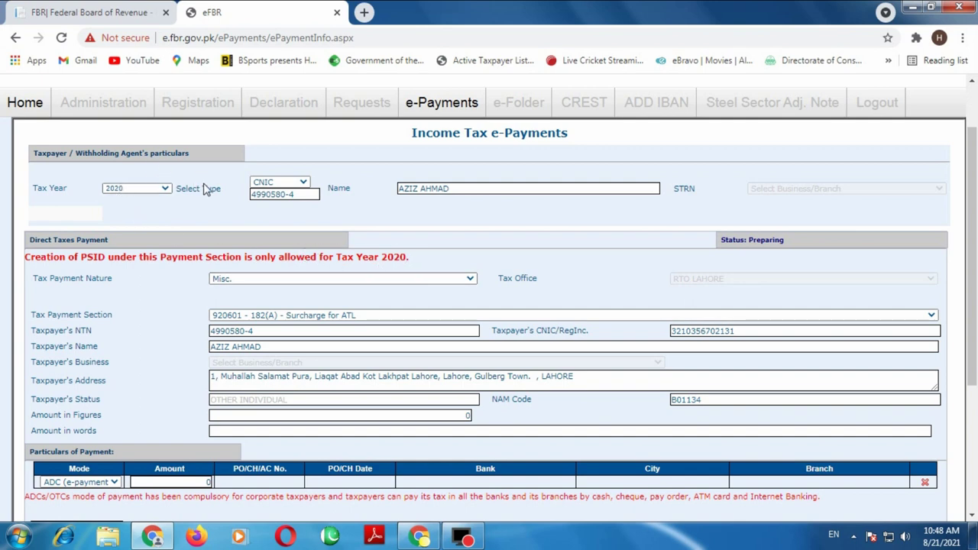
- Enter 1000 as the amount in figures for the direct taxes payment
scroll(595, 347, "down", 1)
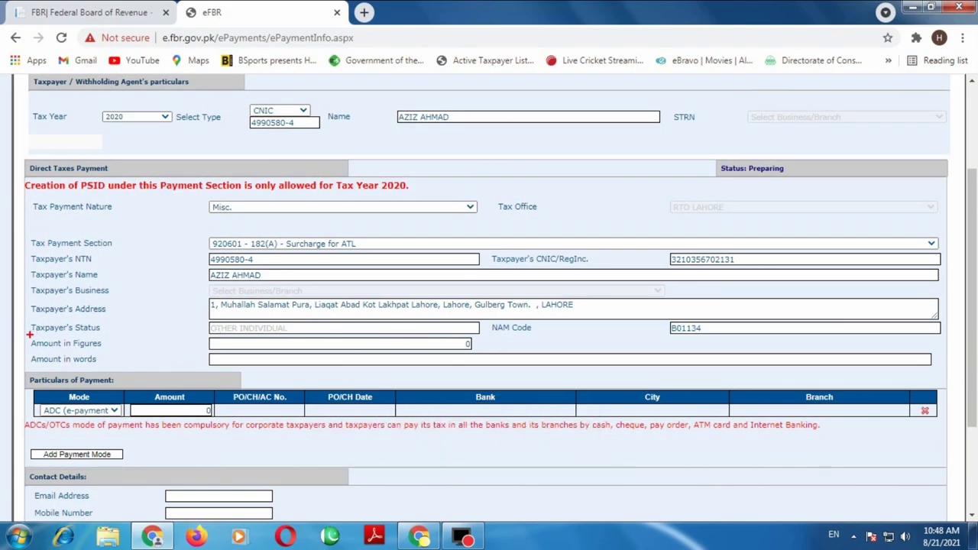
mouse_move(29, 334)
left_mouse_down()
mouse_move(55, 350)
mouse_move(485, 352)
left_mouse_up()
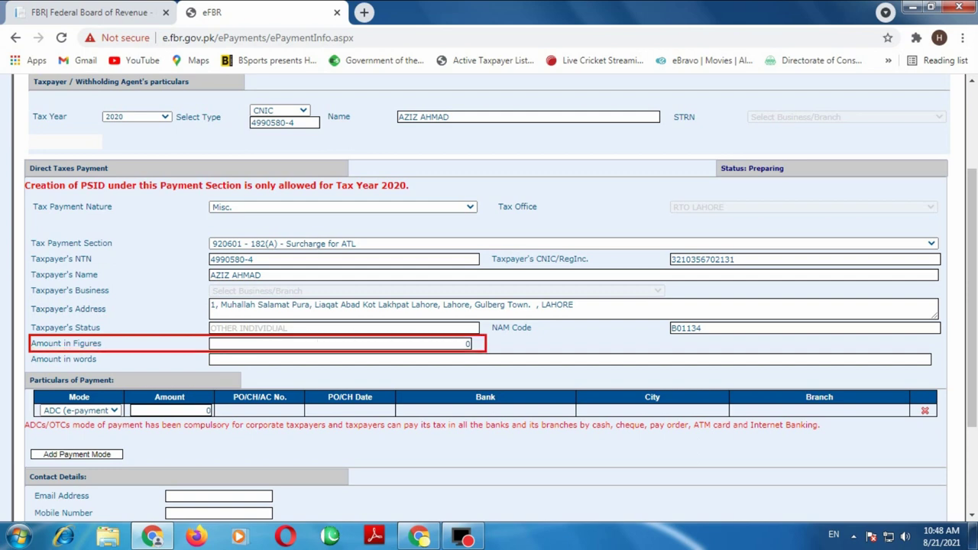
key("Escape")
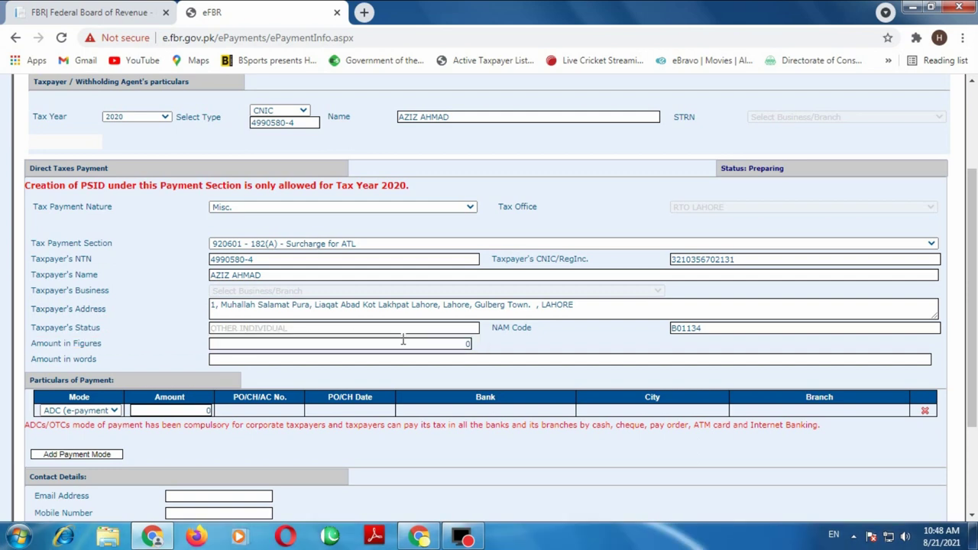
left_click(468, 343)
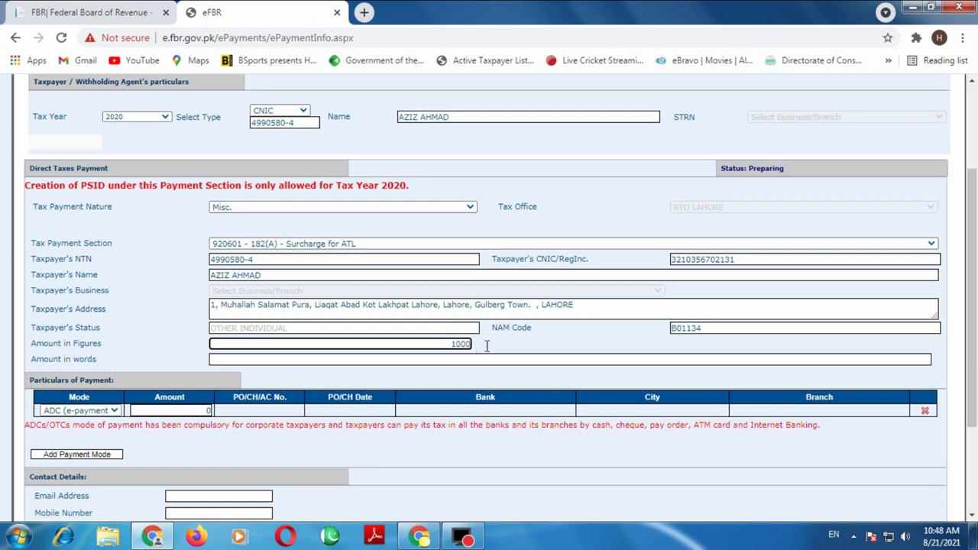
left_click(543, 336)
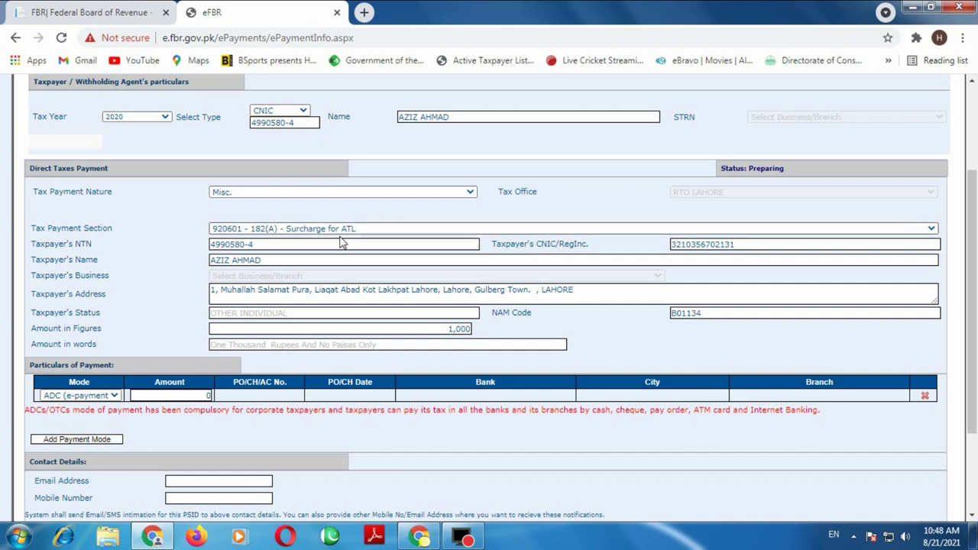
- Choose ADC (e-payment) as the mode in the particulars of payment
scroll(329, 259, "down", 2)
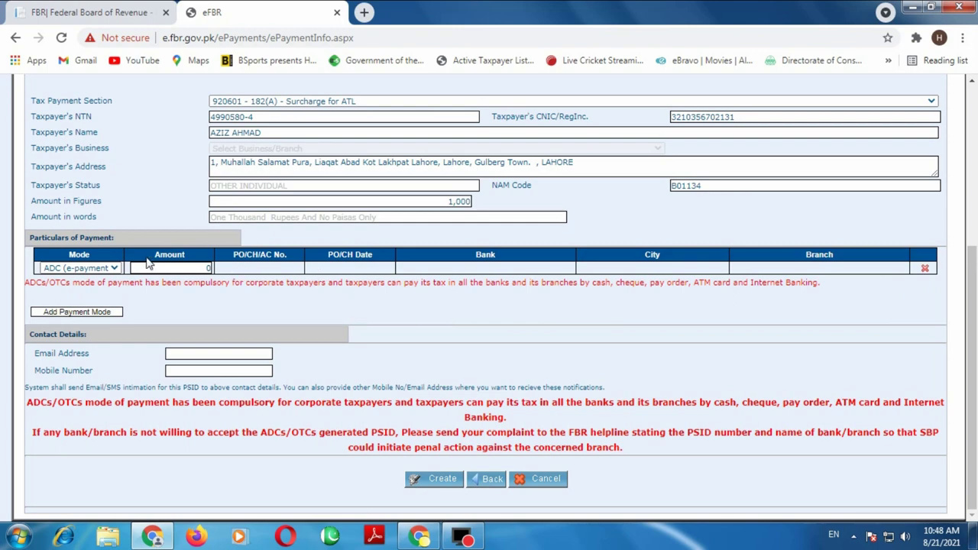
left_click(115, 268)
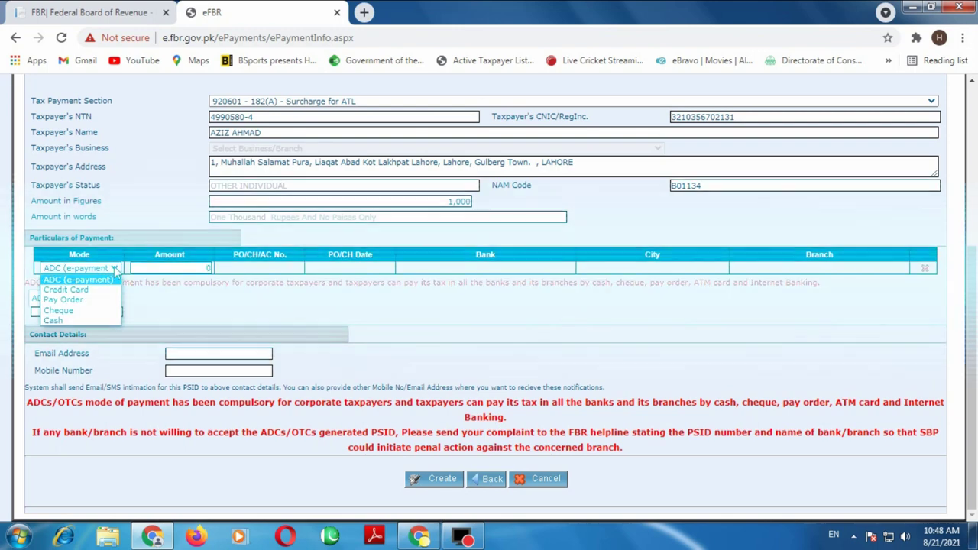
left_click(113, 268)
left_click(113, 268)
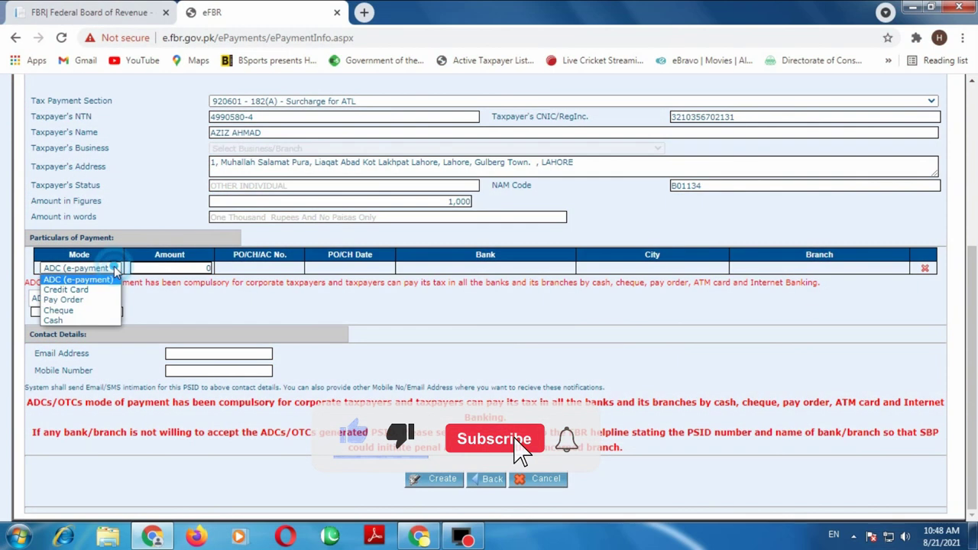
left_click(63, 281)
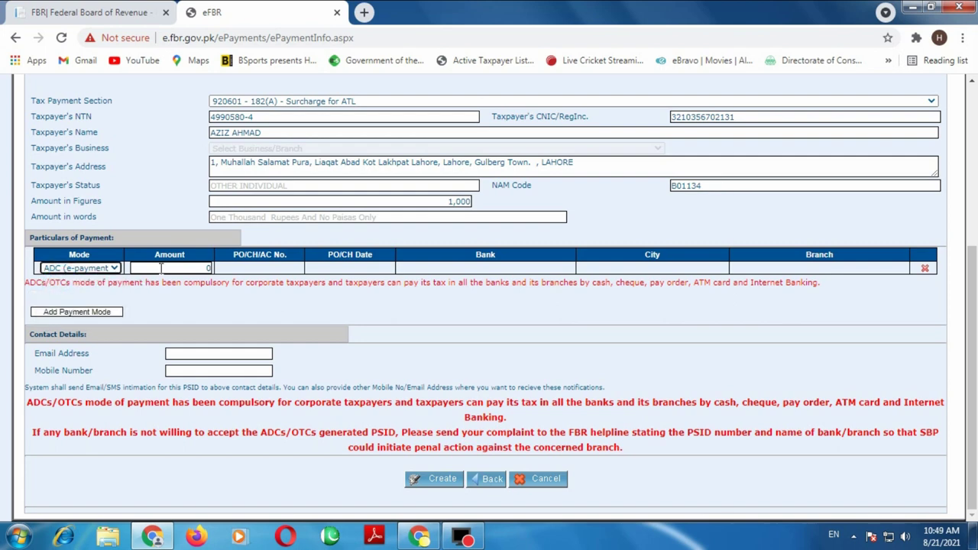
- Set the e-payment row's amount to 1,000 and try to add another payment mode
left_click(211, 268)
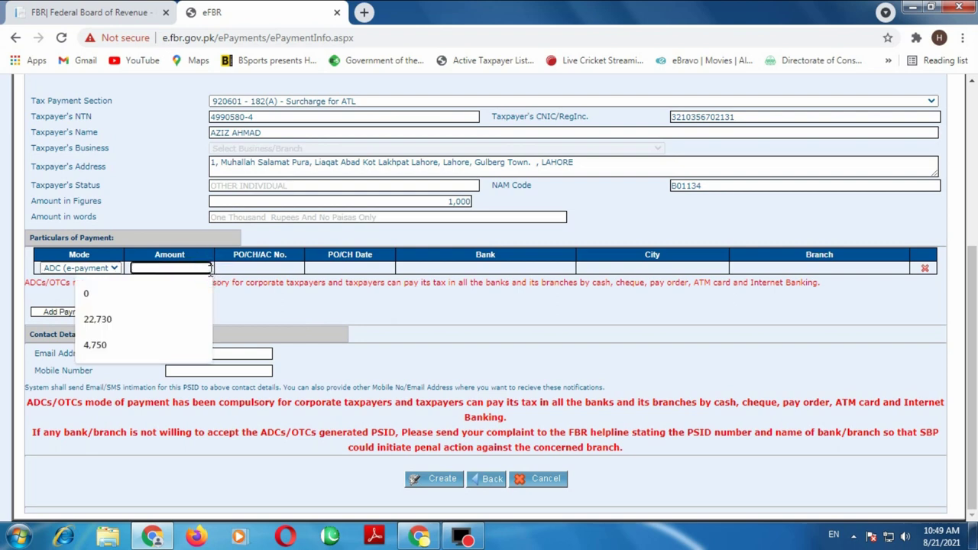
left_click(244, 298)
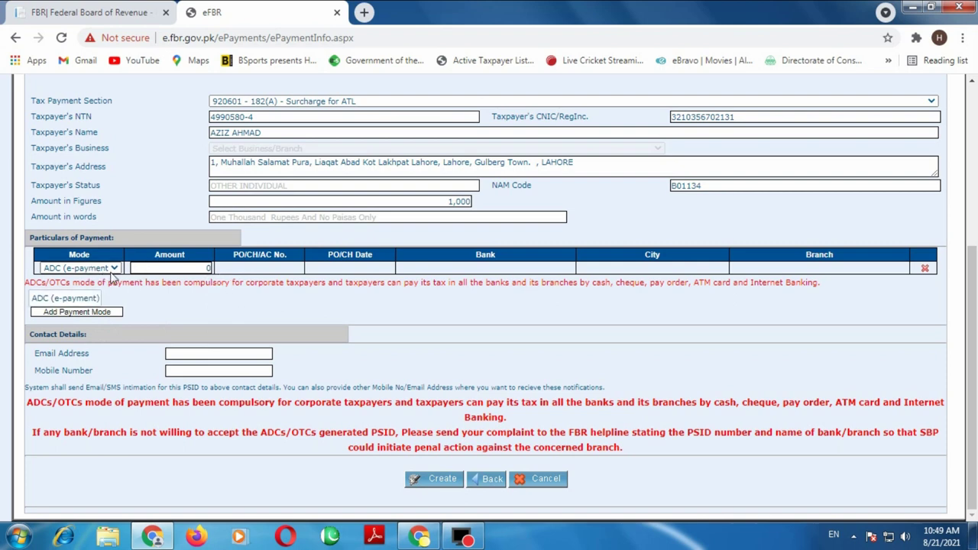
left_click(209, 267)
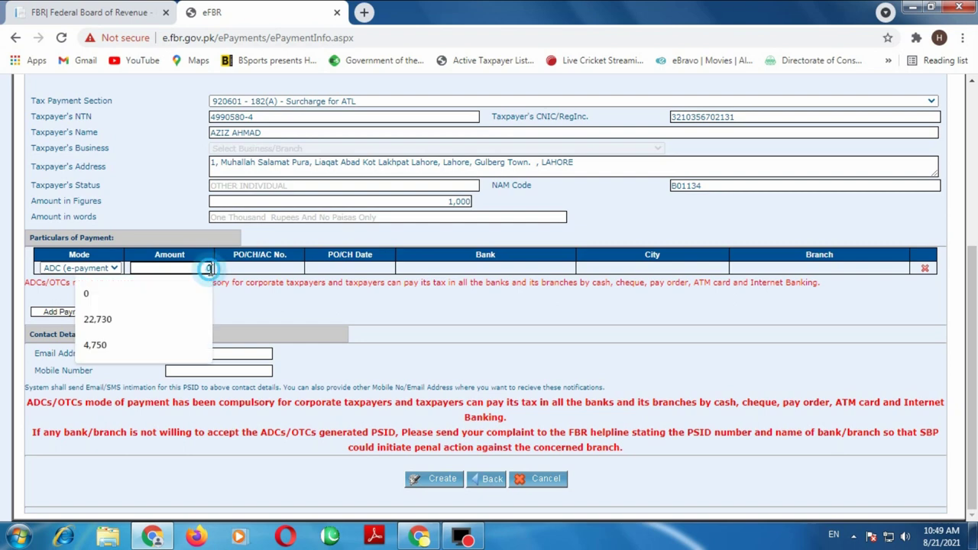
key("BackSpace")
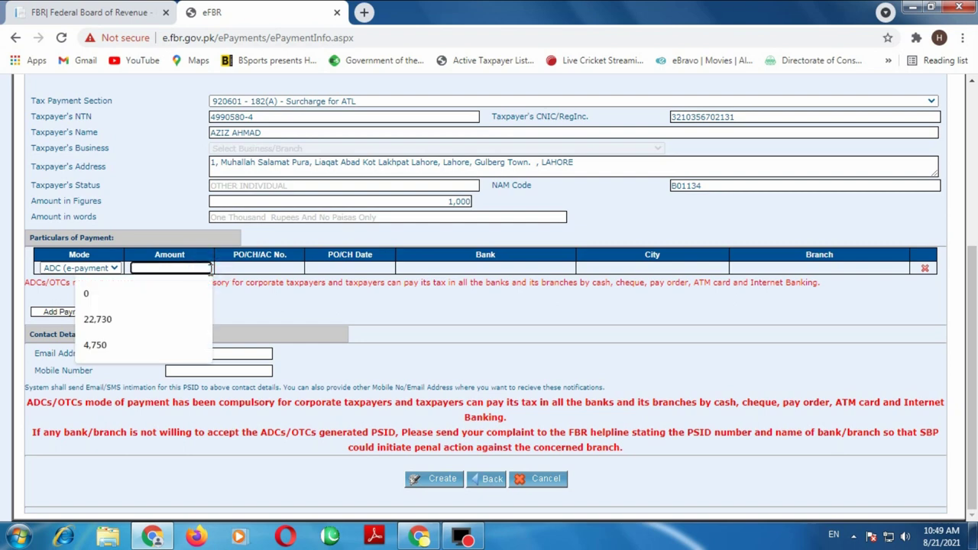
type("10")
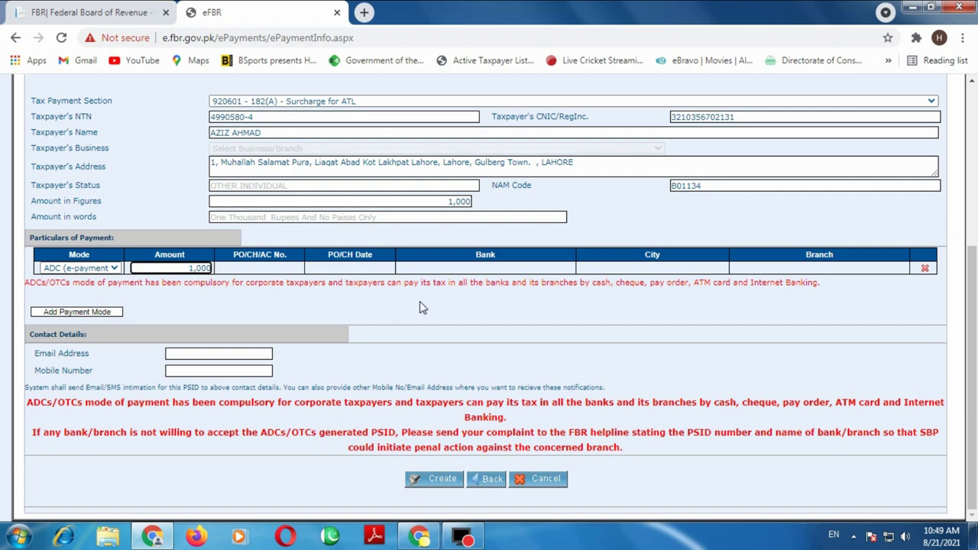
left_click(86, 315)
left_click(103, 313)
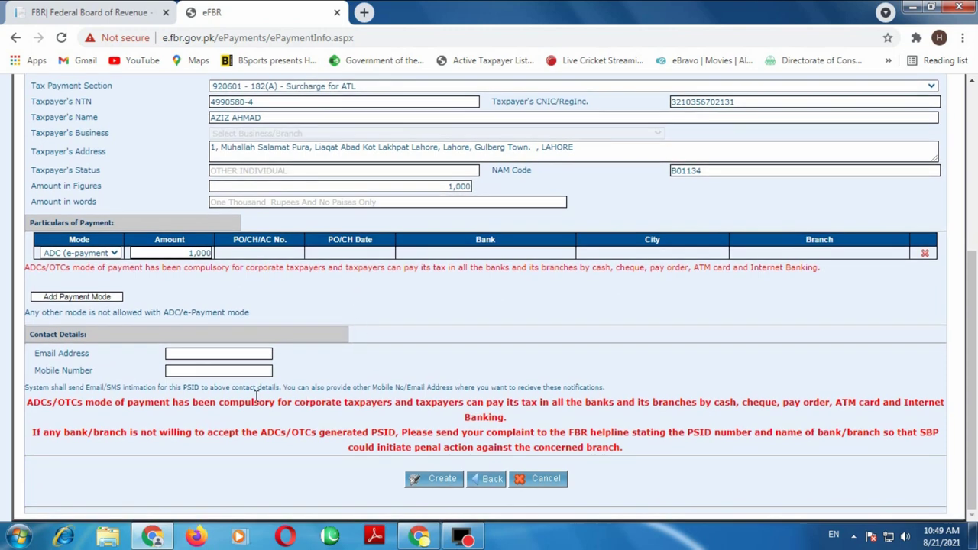
- Fill in the contact details with the contact's email address and mobile number
left_click(204, 353)
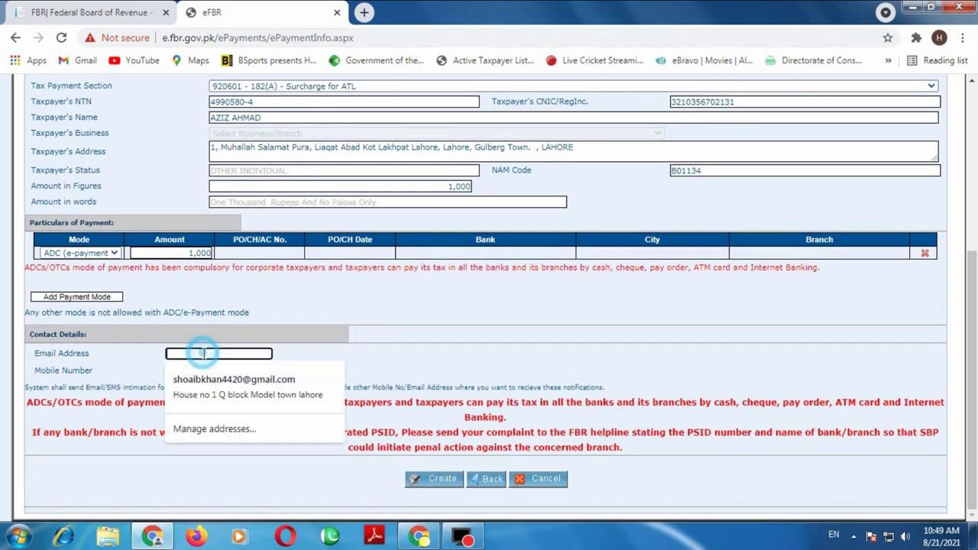
left_click(233, 382)
left_click(229, 369)
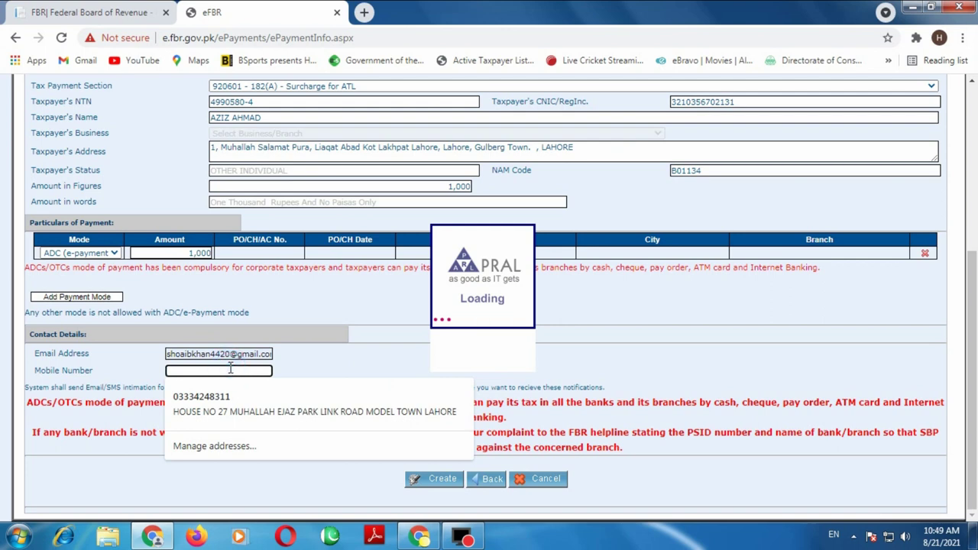
type("0311")
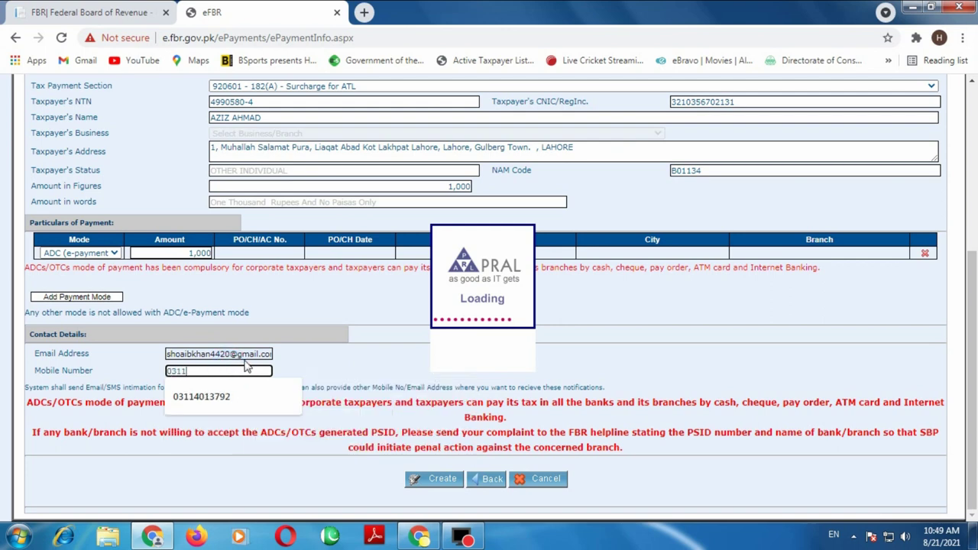
left_click(201, 396)
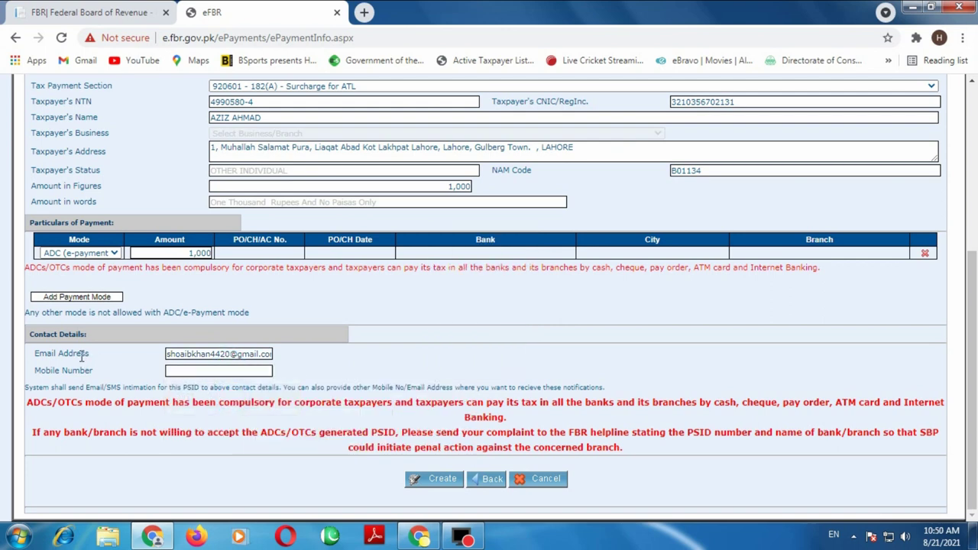
- Check the completed income tax e-payment form and create the payment
scroll(401, 380, "up", 5)
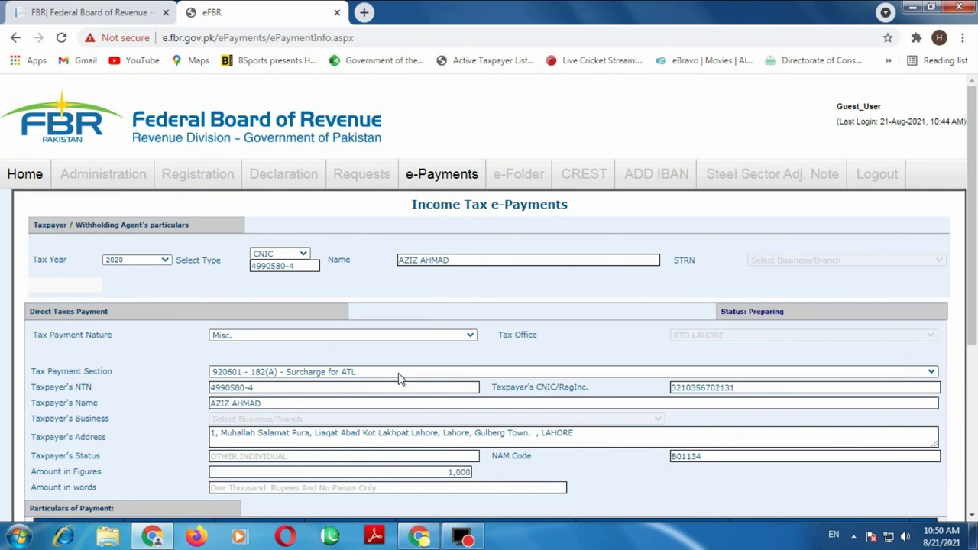
scroll(398, 378, "down", 5)
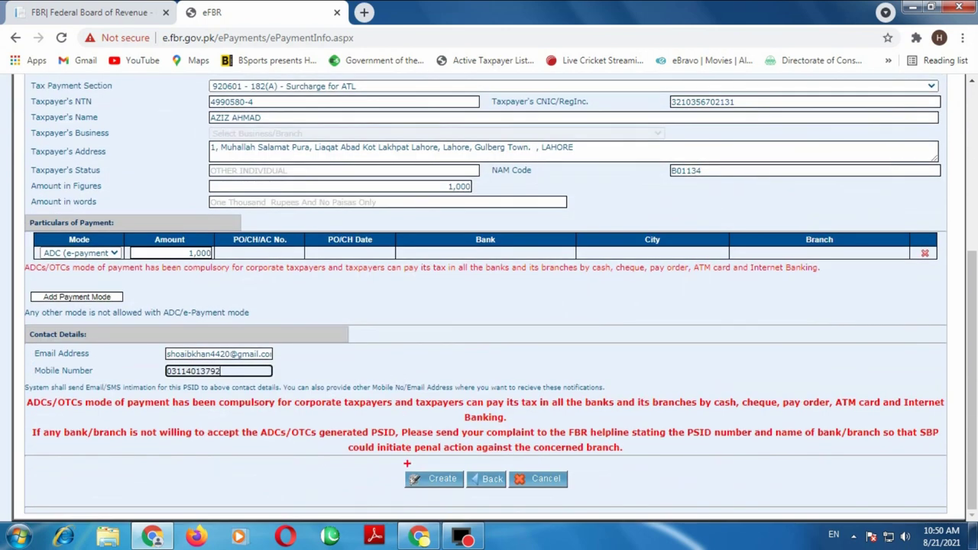
left_click_drag(395, 461, 478, 506)
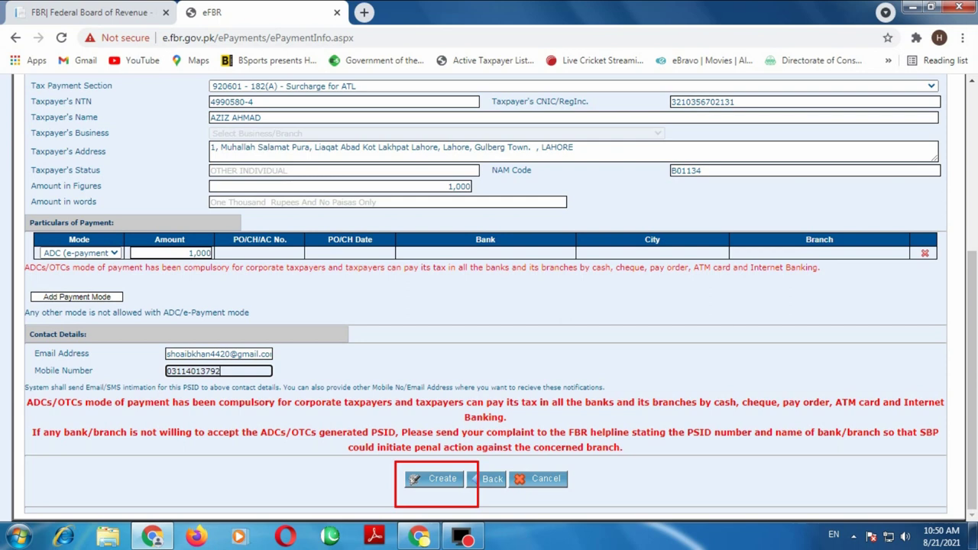
left_click(443, 479)
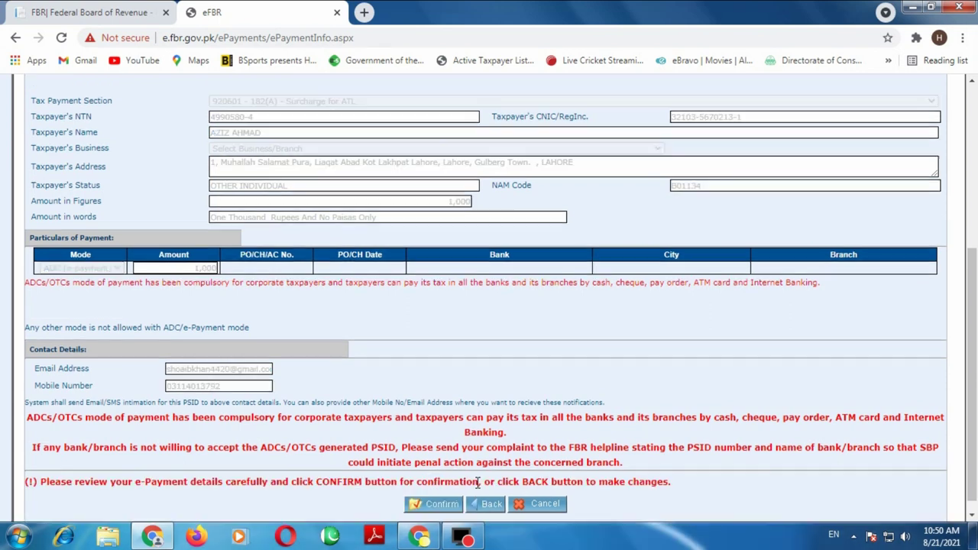
- Review the e-payment details and confirm them to generate the PSID
scroll(518, 486, "down", 4)
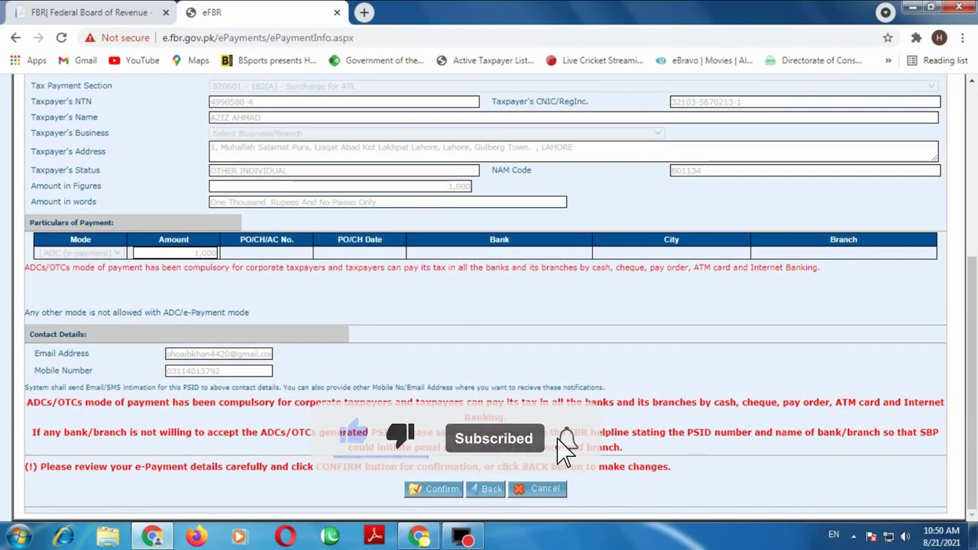
scroll(447, 459, "up", 2)
scroll(449, 443, "up", 1)
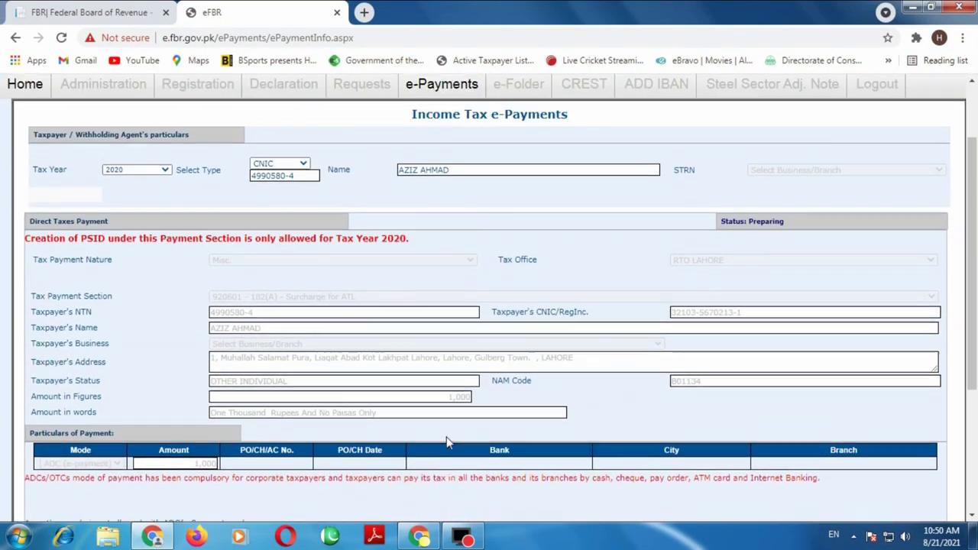
scroll(449, 443, "down", 2)
scroll(450, 443, "down", 1)
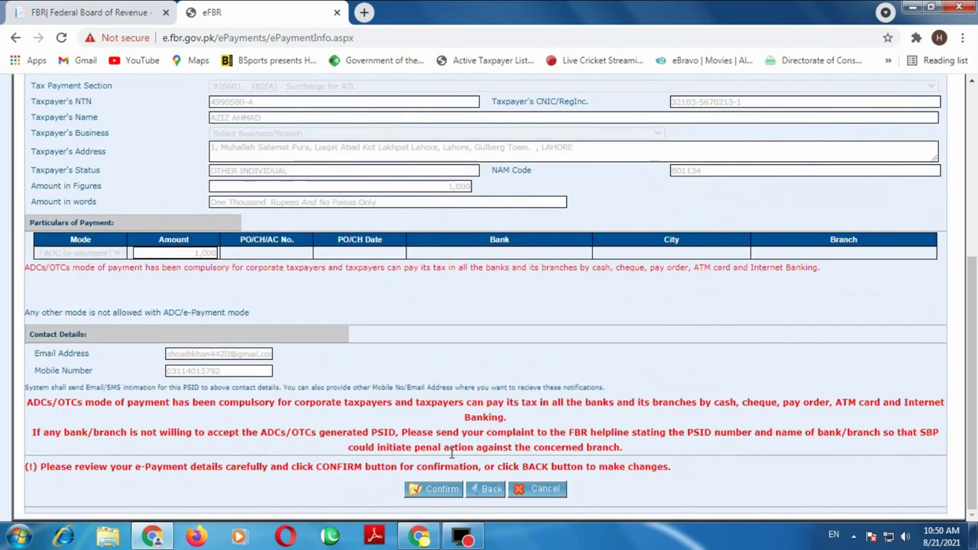
left_click(426, 491)
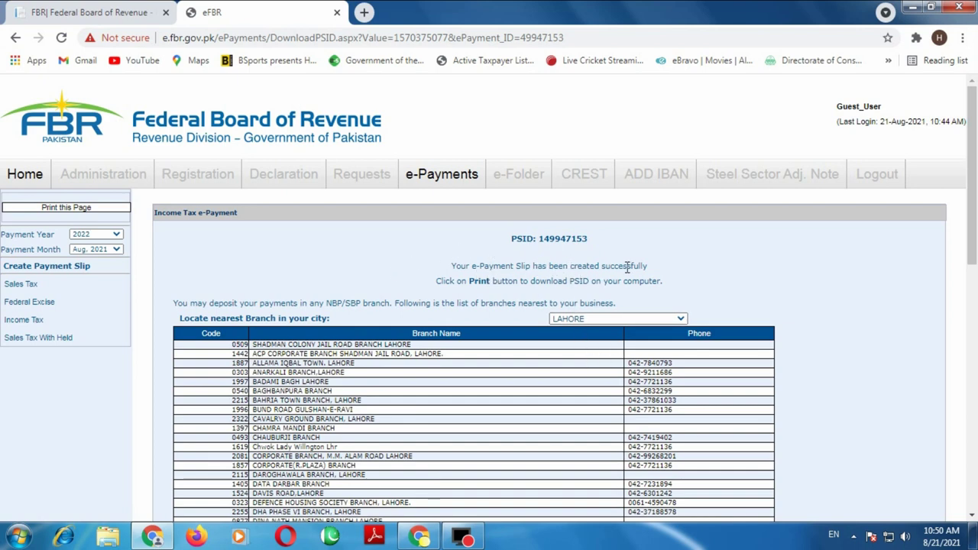
- Choose LAHORE as the city for the nearest branch and look through its list of bank branches
scroll(628, 267, "down", 1)
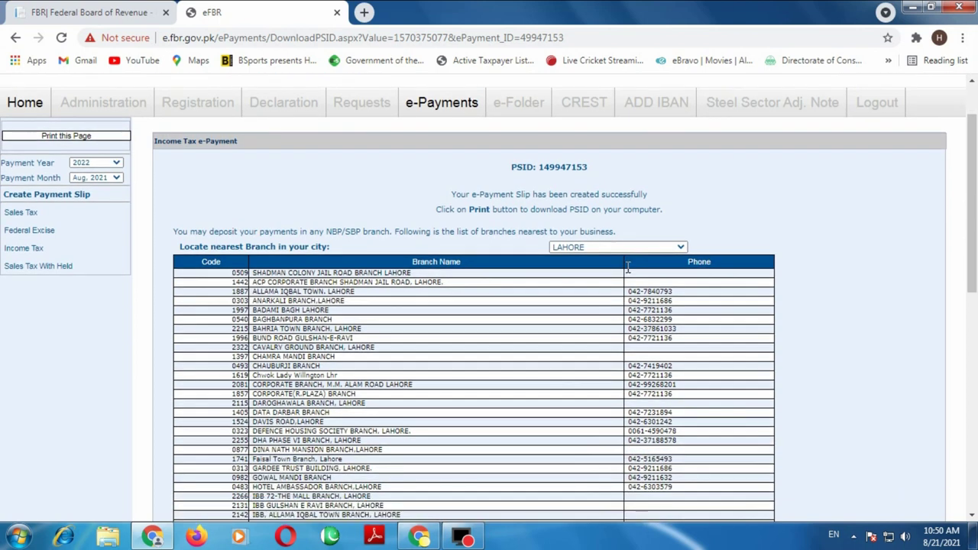
left_click(673, 255)
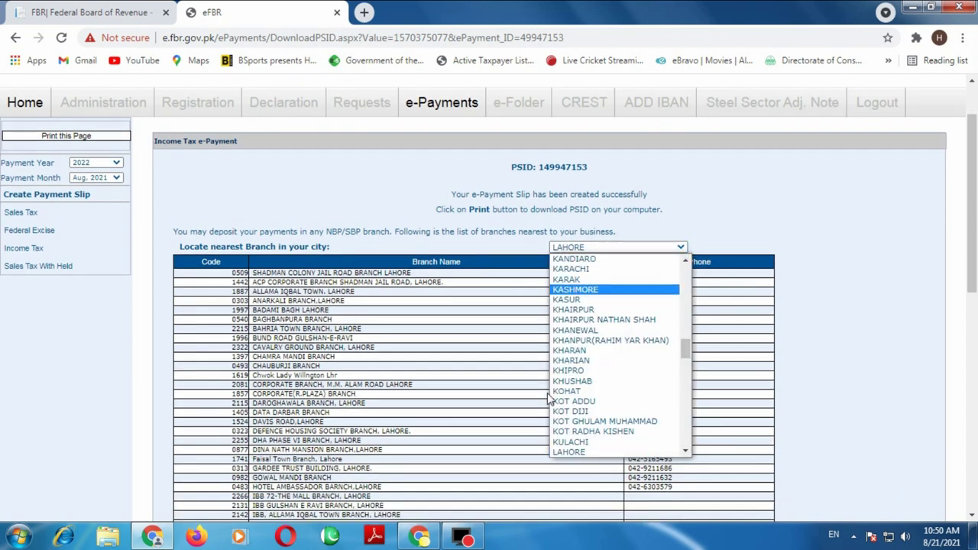
left_click(569, 452)
scroll(573, 359, "down", 5)
scroll(262, 231, "up", 3)
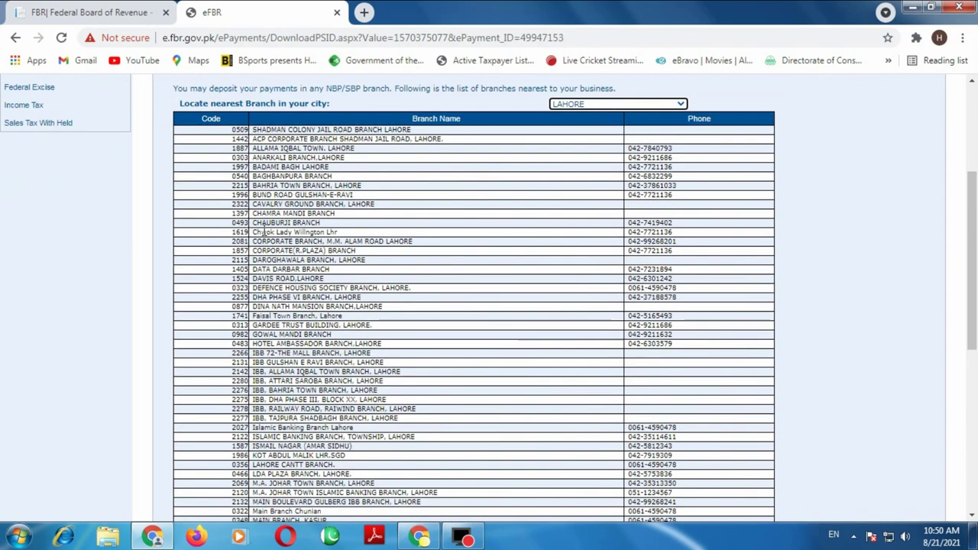
scroll(367, 365, "down", 3)
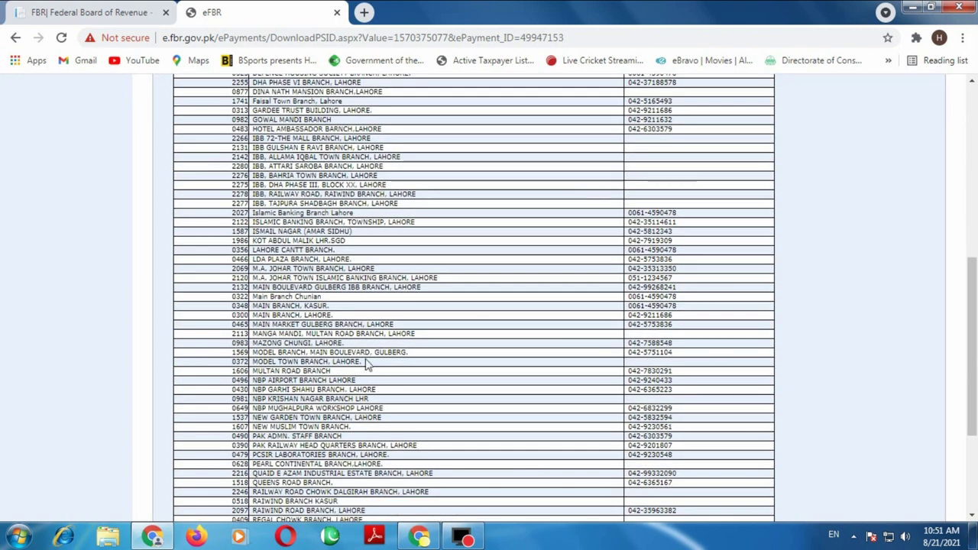
- Download the created e-payment slip with the Print option below the branch list
scroll(366, 367, "down", 3)
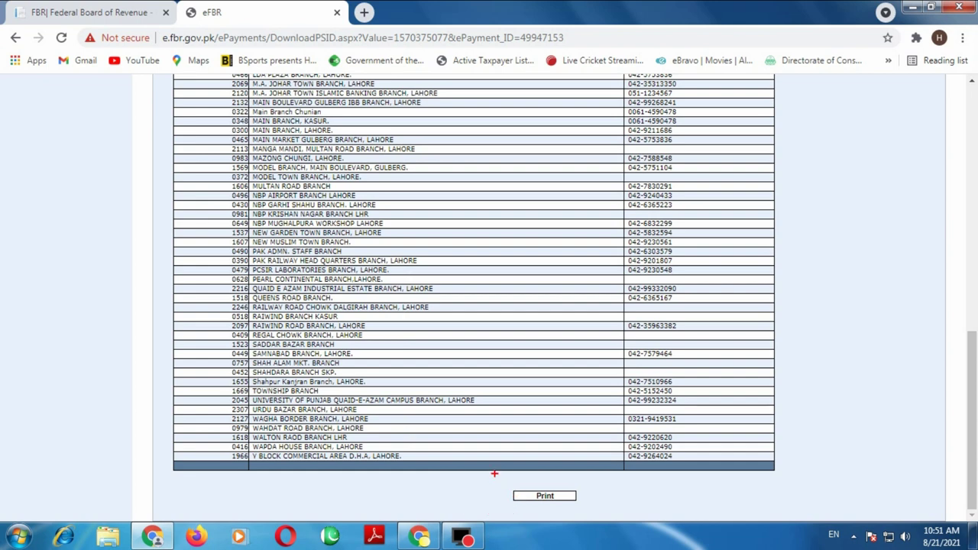
left_click_drag(494, 474, 609, 521)
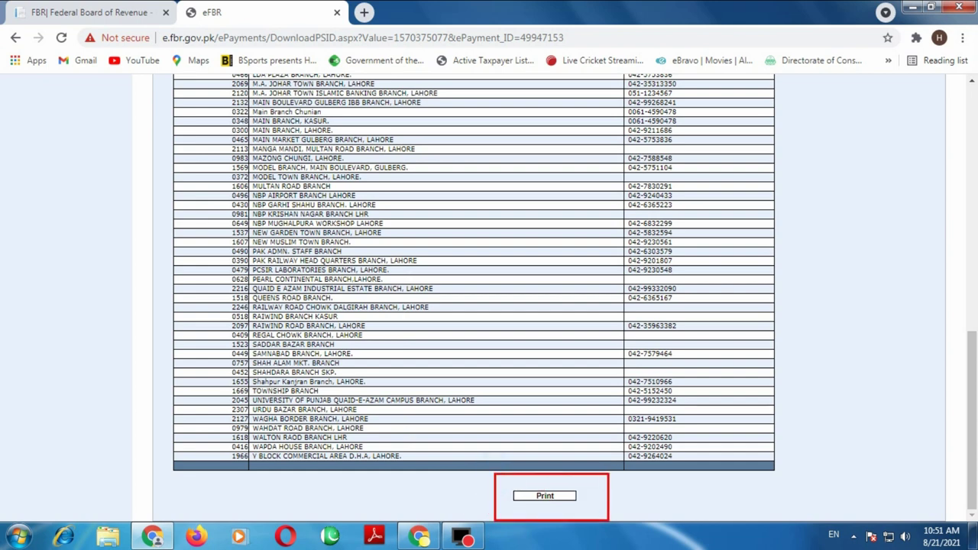
left_click(543, 496)
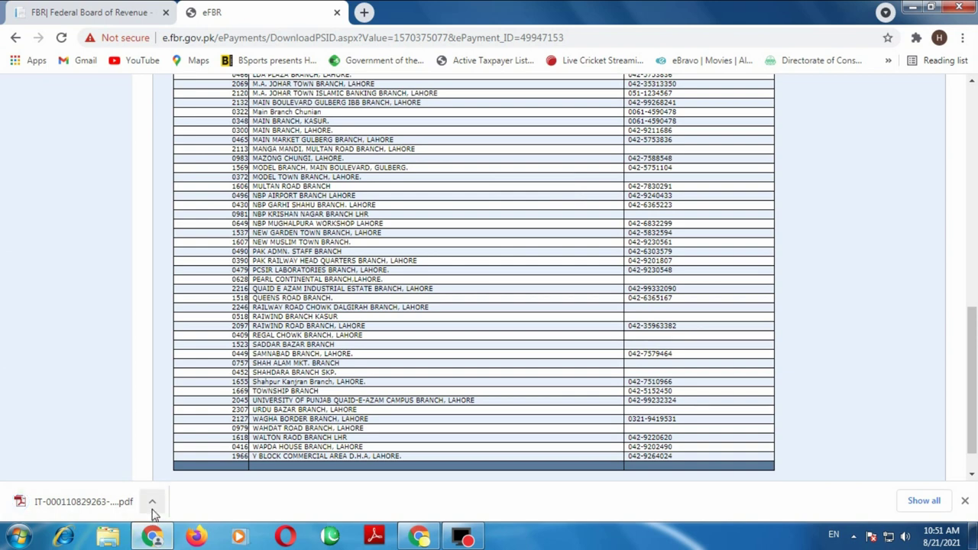
- Open the downloaded payment challan PDF and examine its payment particulars and PSID number
left_click(152, 502)
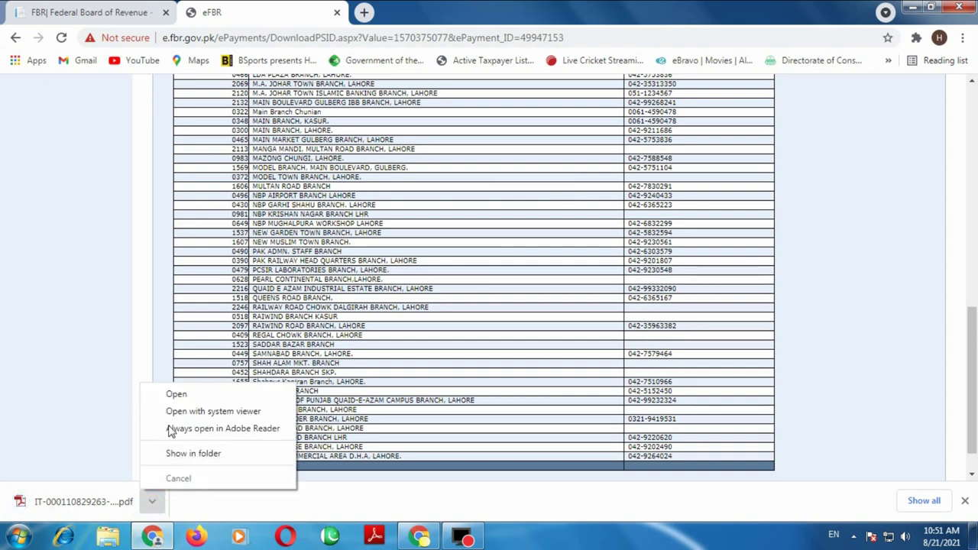
left_click(150, 395)
scroll(935, 387, "down", 3)
scroll(935, 386, "down", 3)
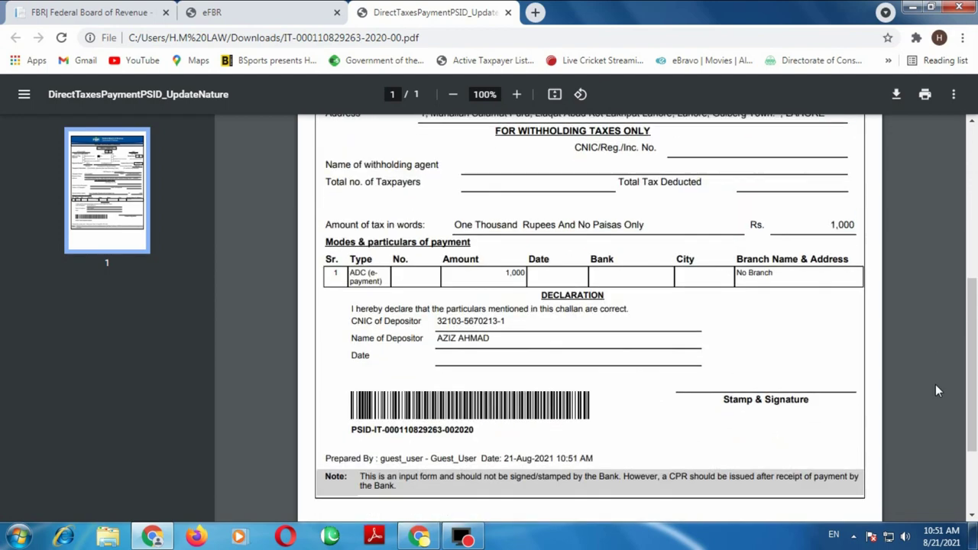
scroll(935, 384, "up", 5)
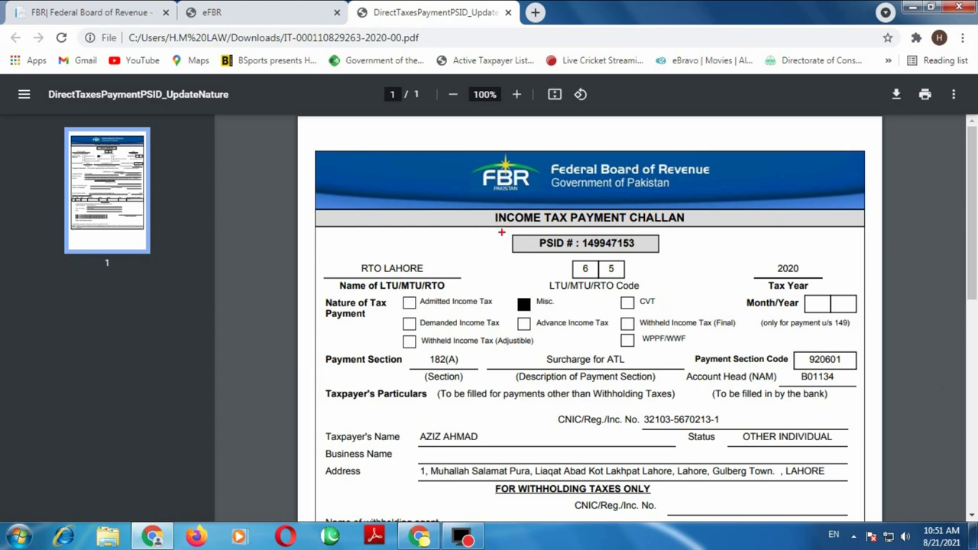
left_click_drag(501, 231, 673, 263)
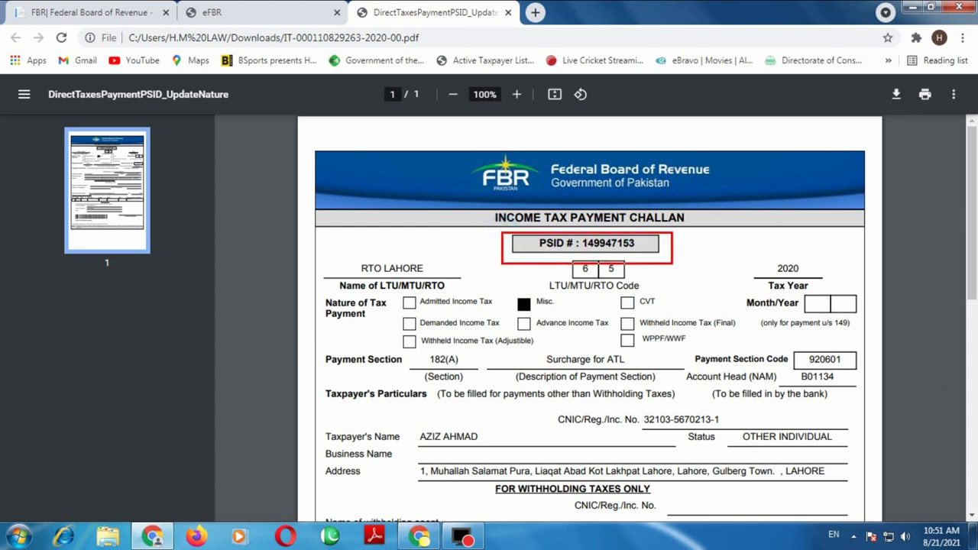